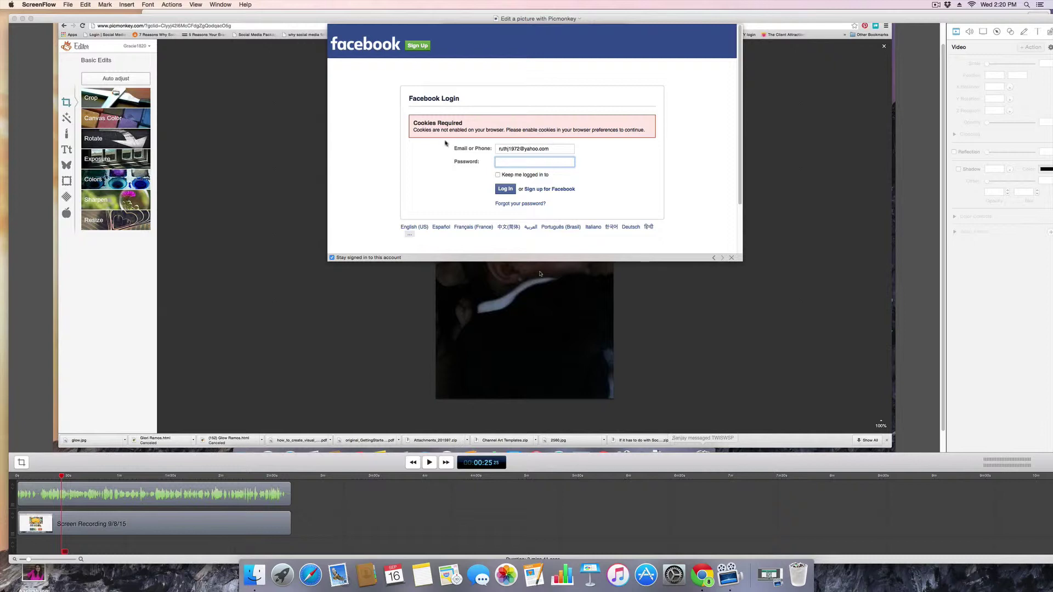
# Minimize ScreenFlow and open Chrome's Settings page in a new tab
pyautogui.click(22, 18)
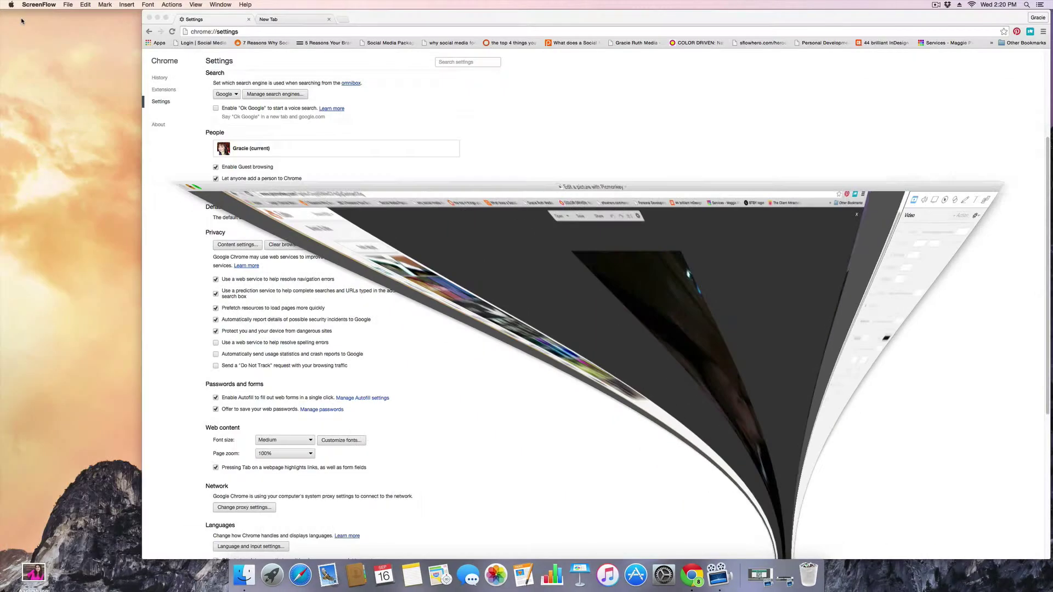
pyautogui.click(282, 21)
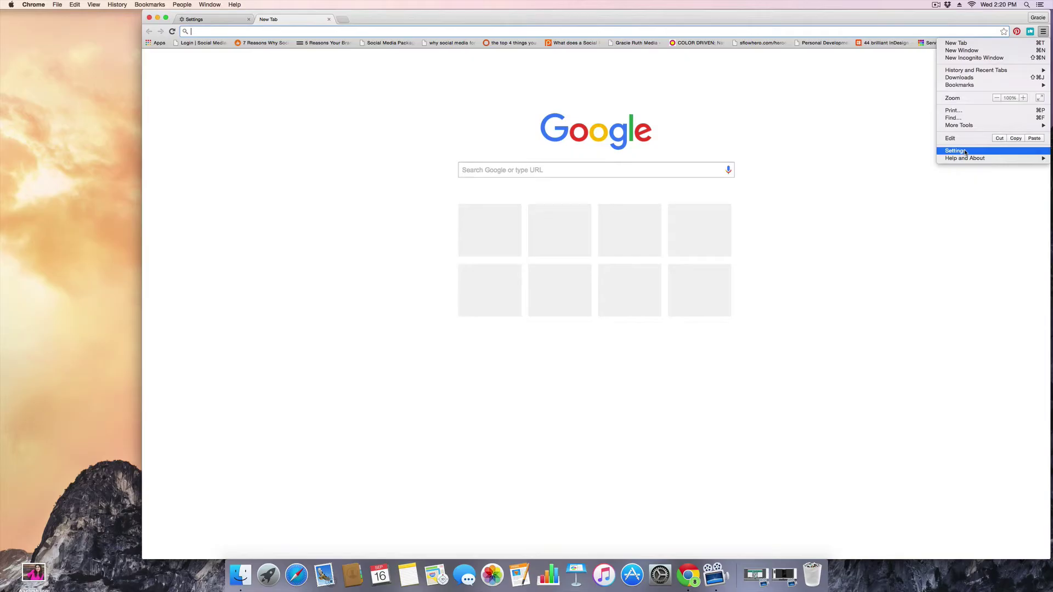
pyautogui.click(959, 215)
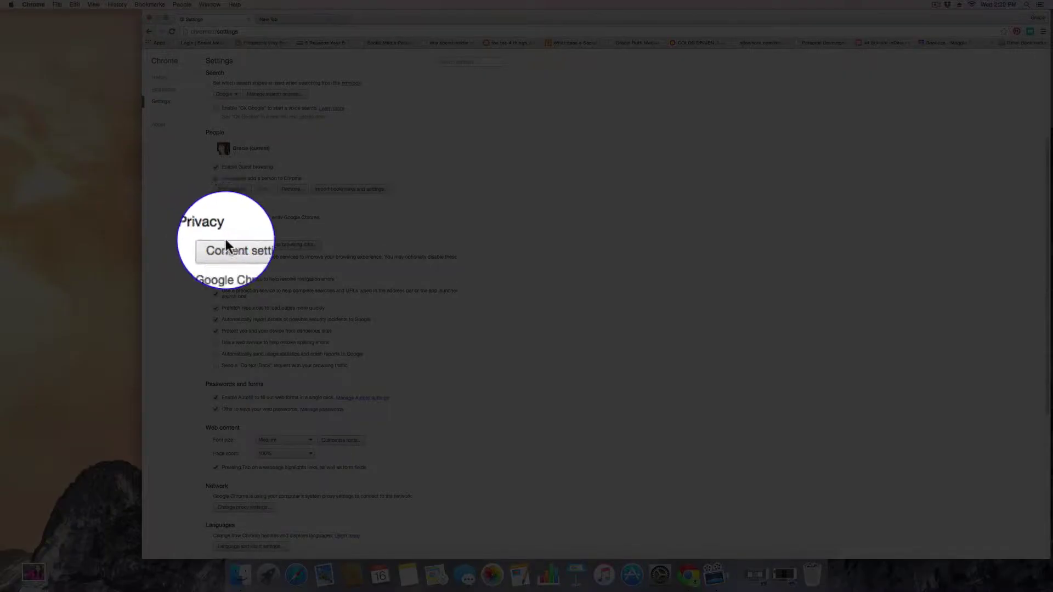
# In Content settings, set Cookies to 'Block sites from setting any data'
pyautogui.click(239, 244)
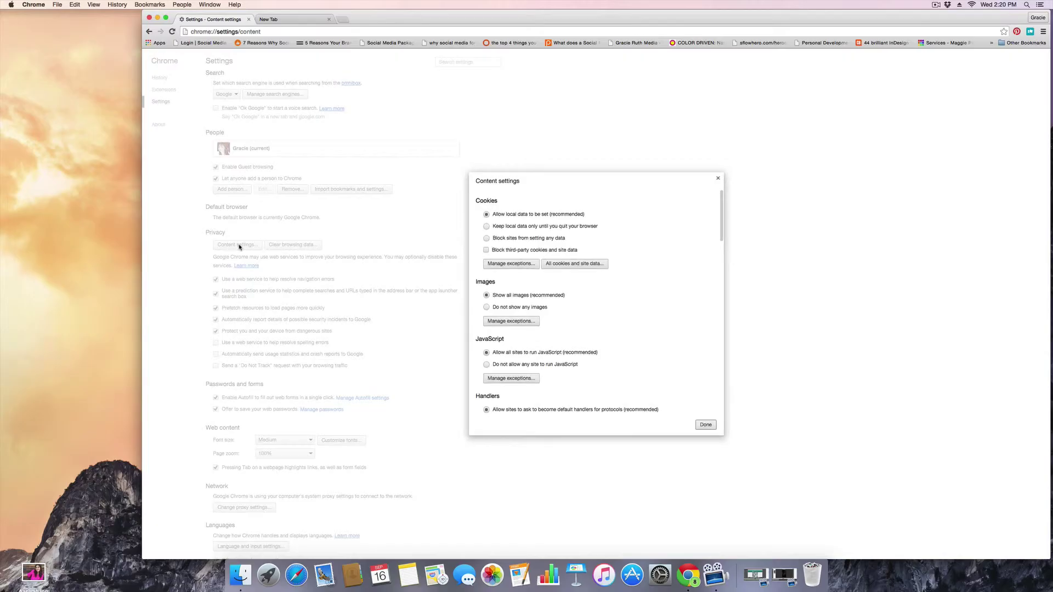
pyautogui.scroll(-3, 630, 329)
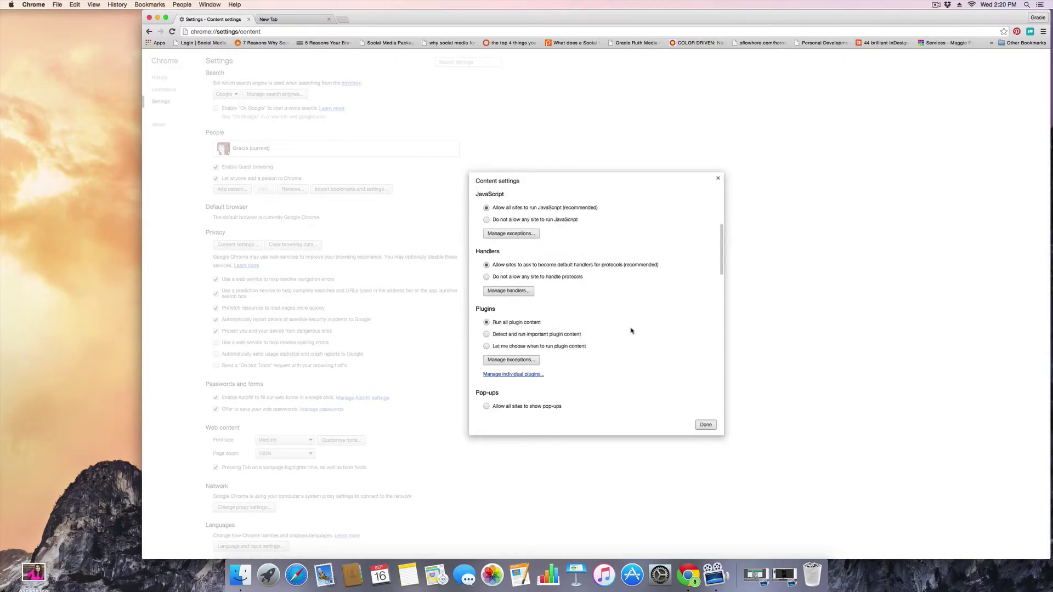
pyautogui.scroll(-5, 631, 330)
pyautogui.scroll(-5, 631, 330)
pyautogui.scroll(5, 631, 330)
pyautogui.scroll(10, 631, 330)
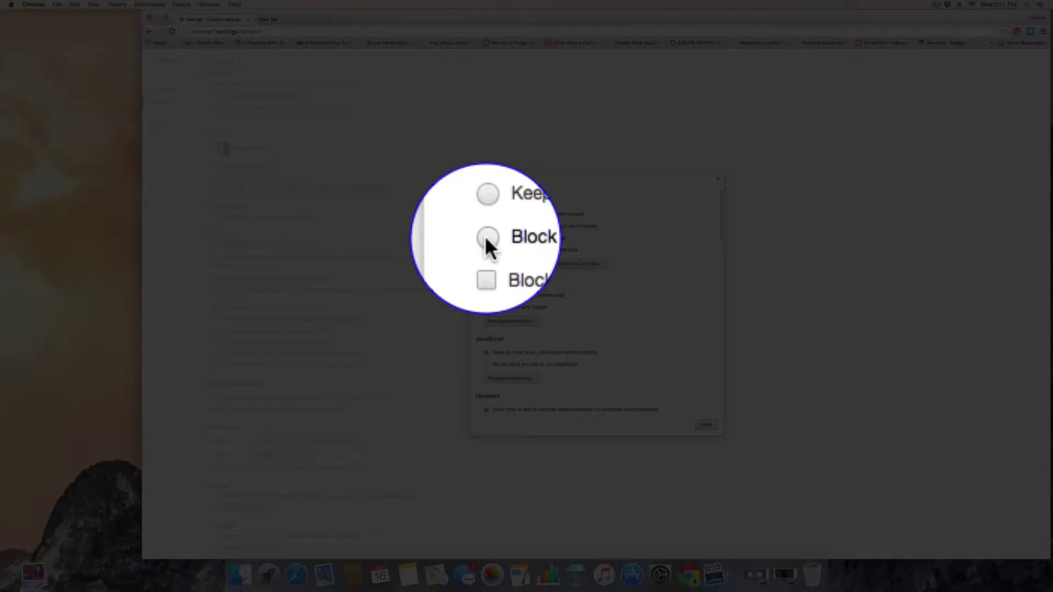
pyautogui.click(486, 238)
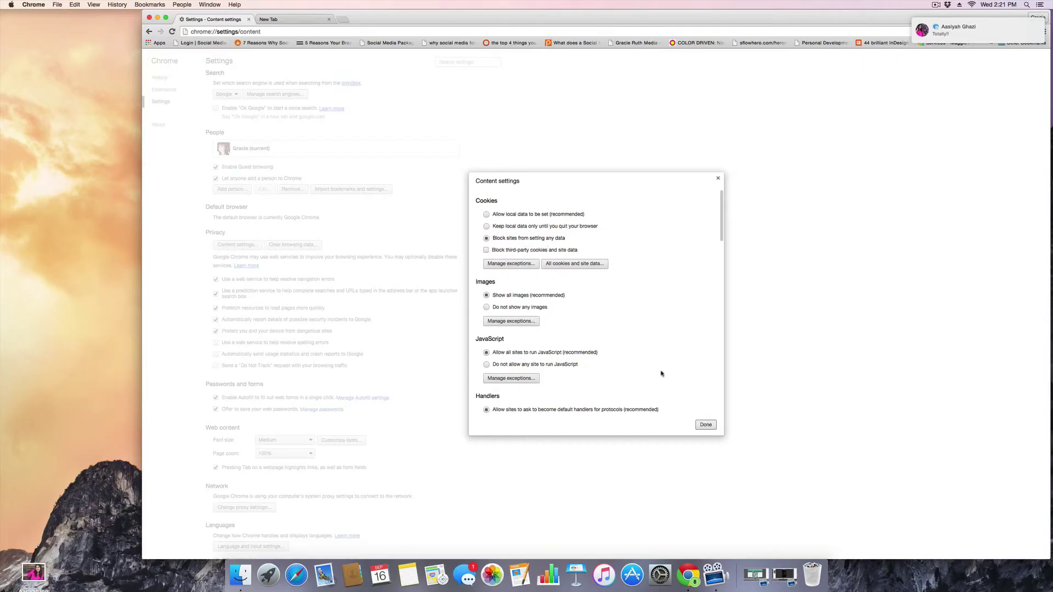
# Close Content settings with Done and open the ScreenFlow menu-bar dropdown
pyautogui.click(707, 425)
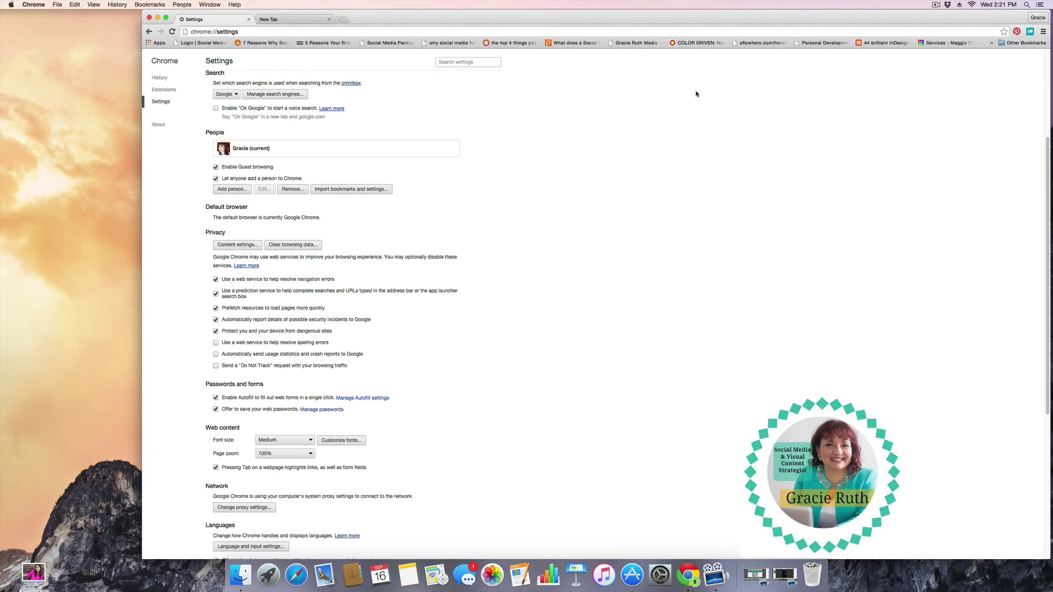
pyautogui.click(936, 5)
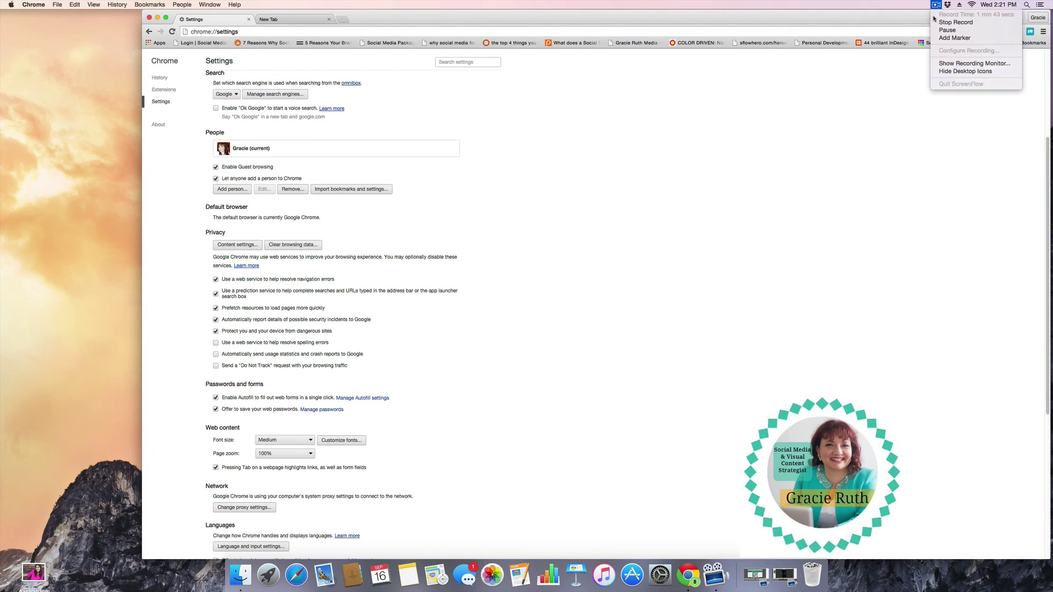